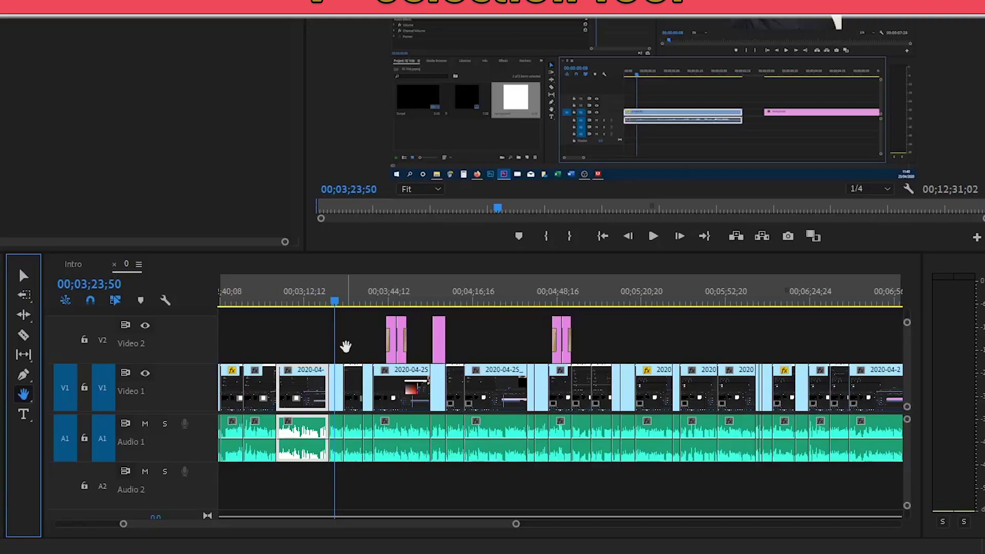
Drag the clip from the Video 1 track up onto Video 2.
left_click_drag(322, 395, 308, 343)
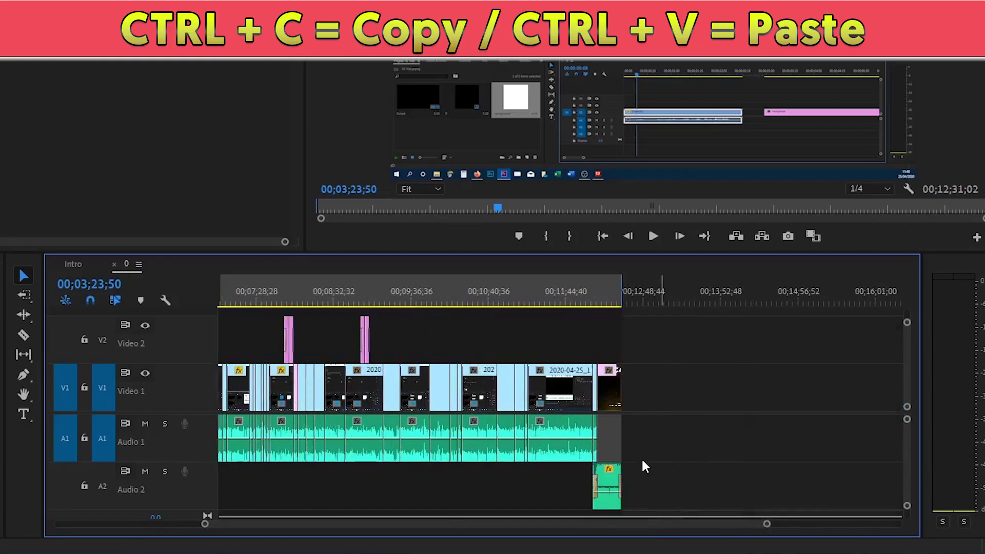
Copy the short clip with its audio and paste it past the sequence end.
left_click(436, 359)
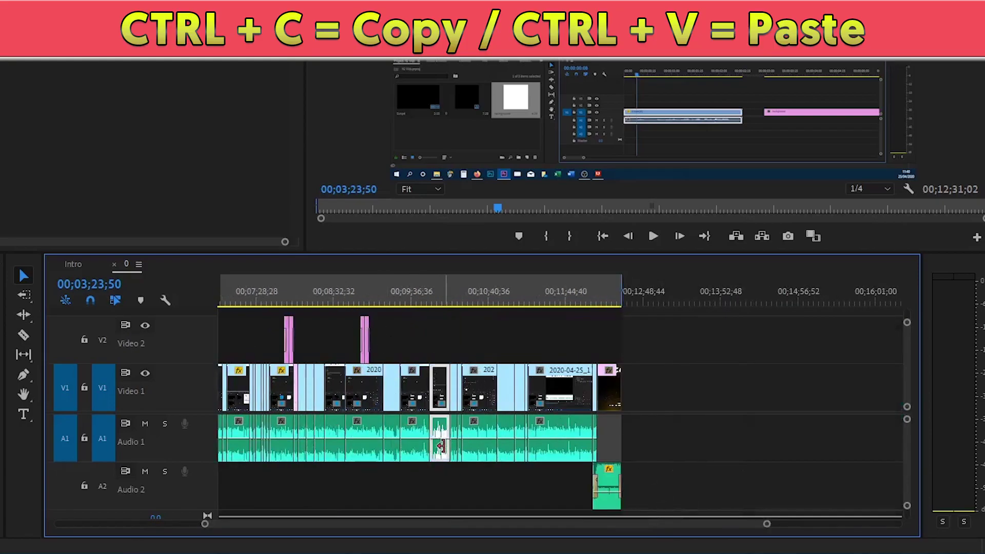
key("ctrl+c")
left_click(696, 295)
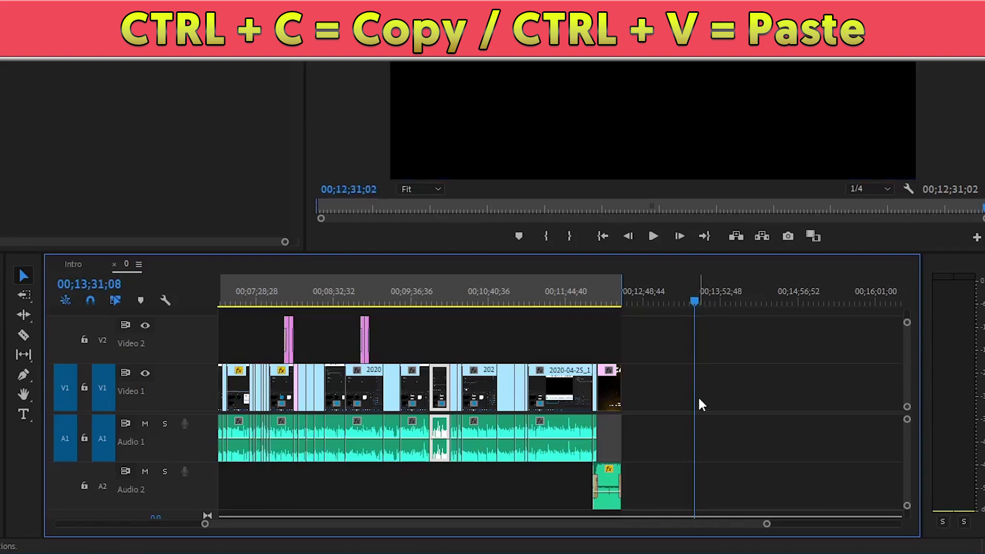
key("ctrl+v")
left_click(710, 296)
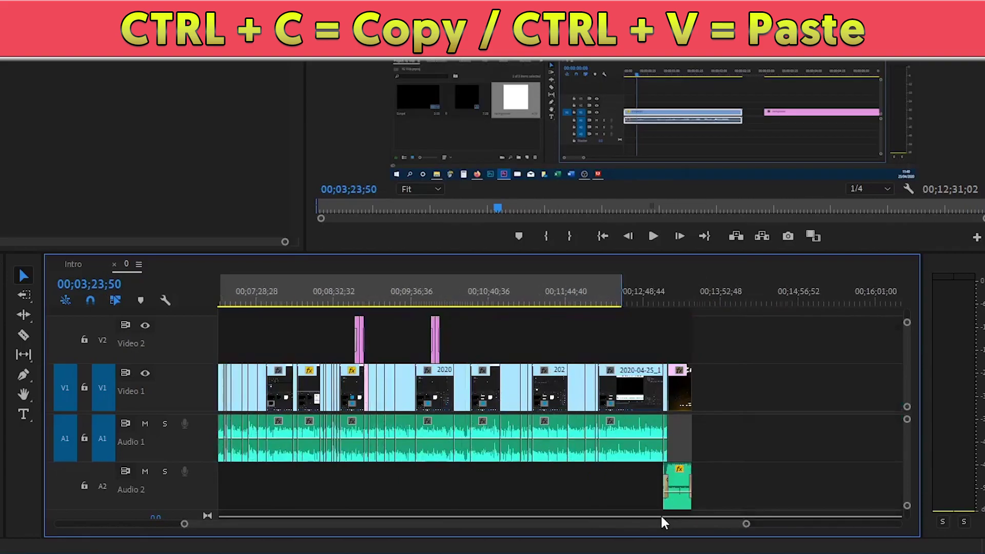
Paste another copy of the short clip into the empty area after the clips, then switch to the Razor tool.
scroll(645, 467, "down", 3)
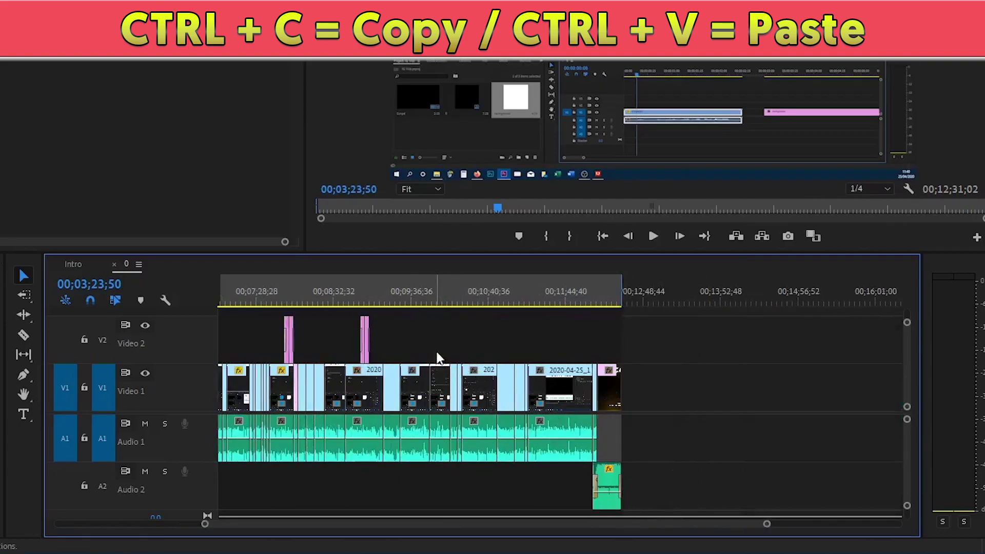
left_click(440, 390)
key("ctrl+c")
left_click(694, 297)
key("ctrl+v")
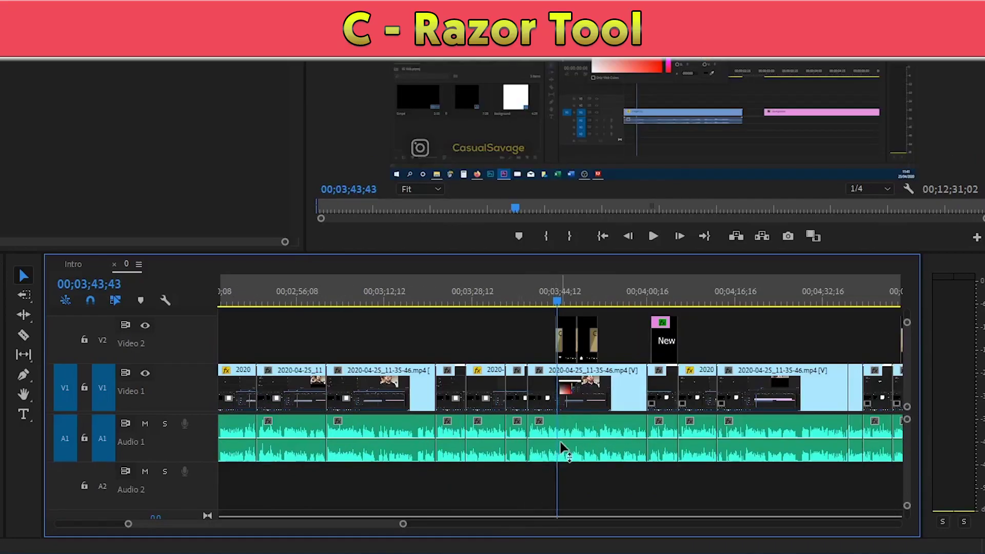
key("c")
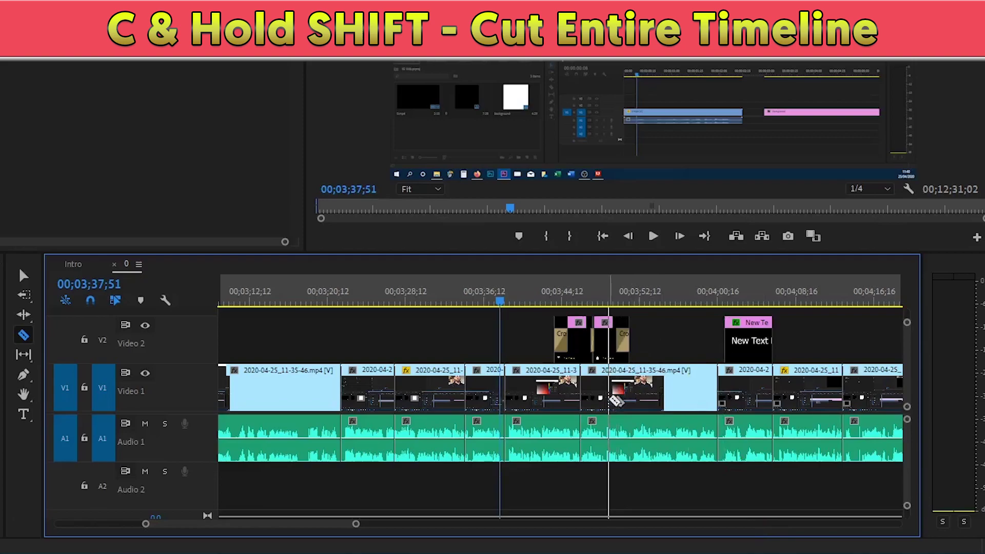
Razor-cut all tracks near 00;03;49, then snap the New Text clip left to about 00;03;52.
left_click(609, 436, "shift")
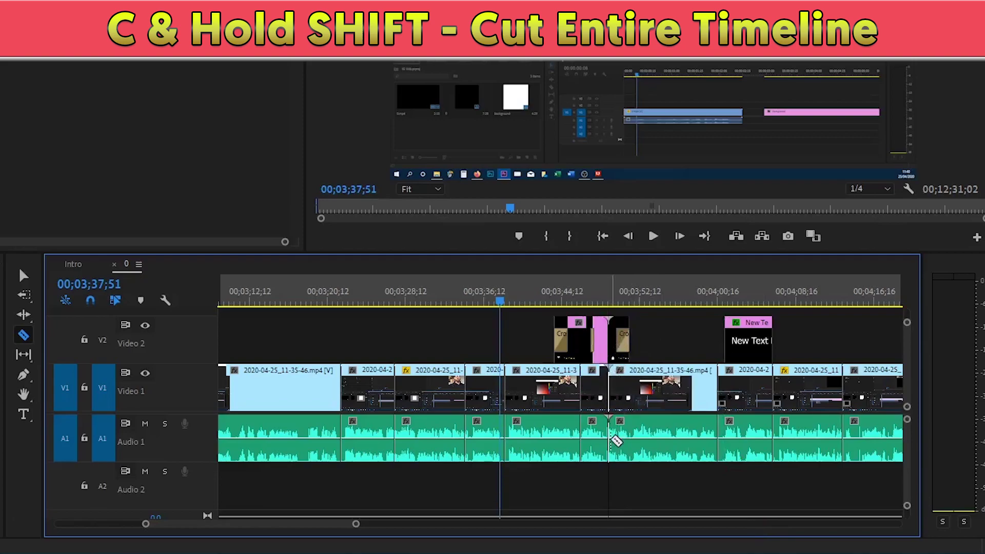
key("ctrl+z")
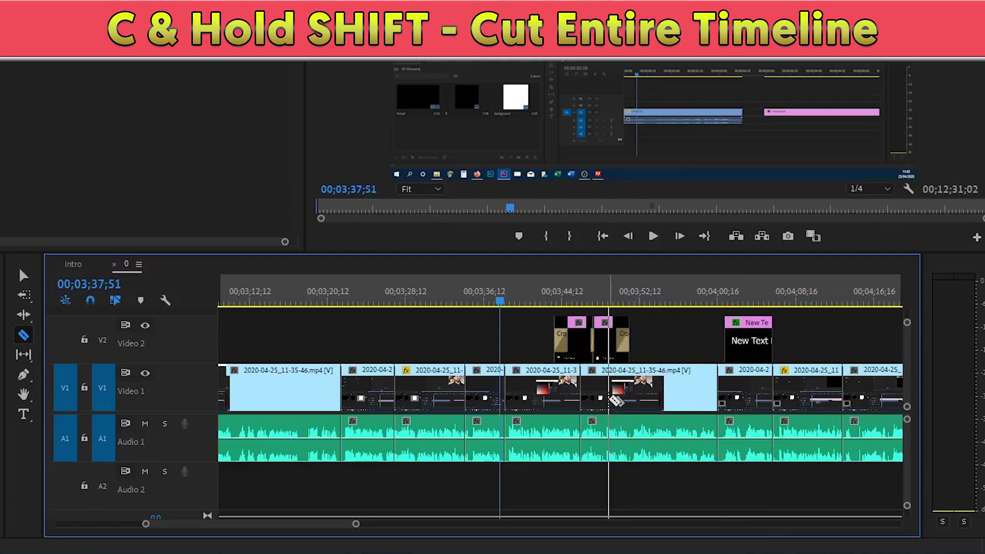
left_click(609, 398, "shift")
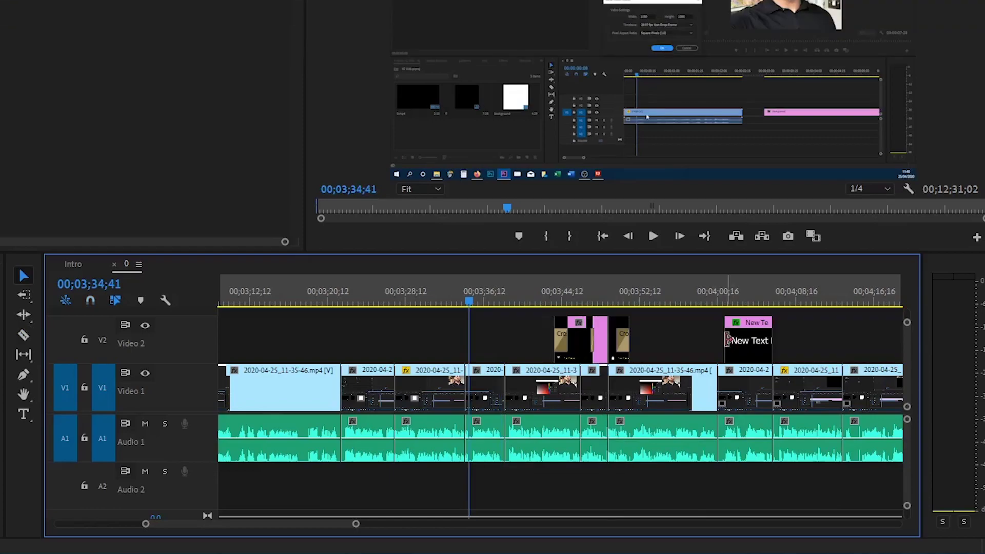
left_click_drag(752, 341, 653, 354)
key("s")
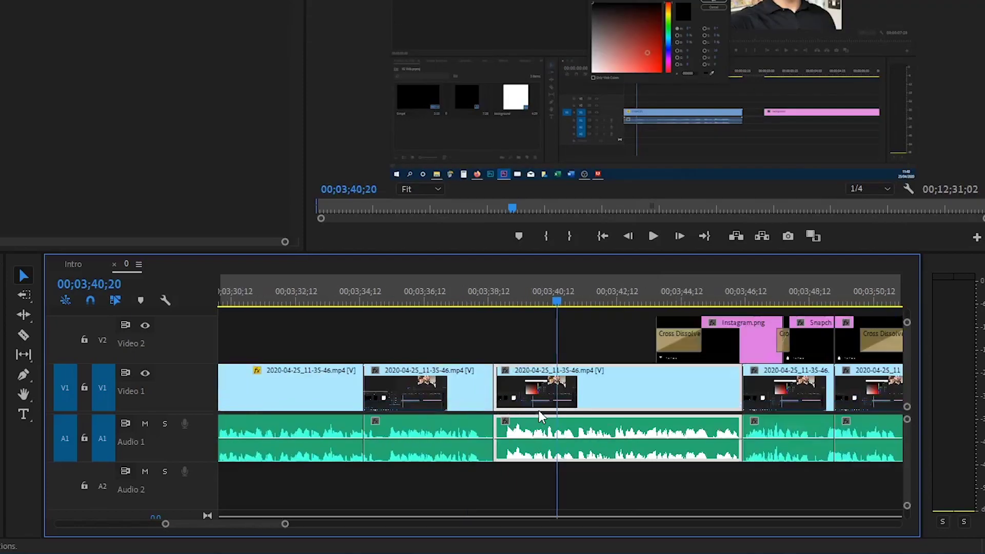
Zoom the timeline out, in around the playhead, then back out to show many clips.
key("minus")
key("minus")
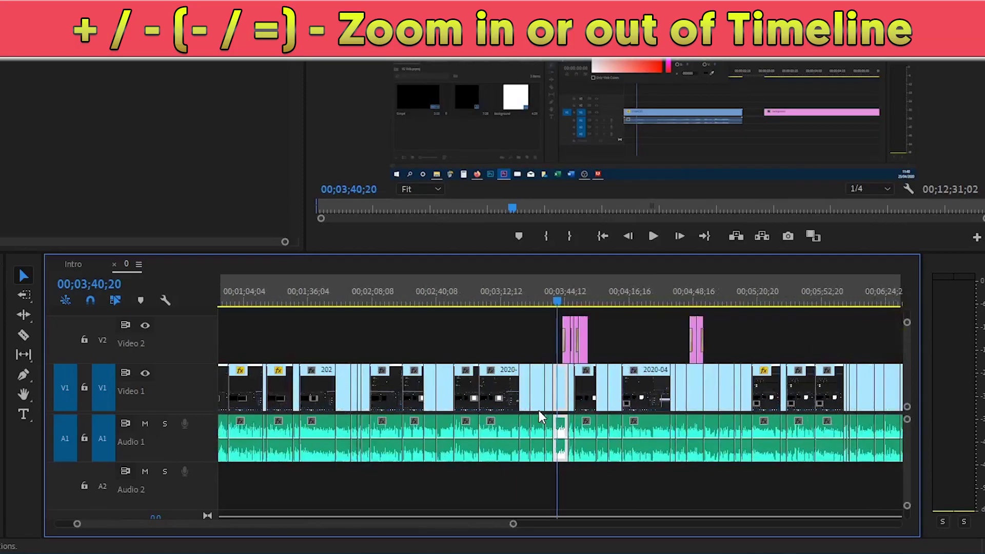
key("minus")
key("equal")
key("equal")
key("equal")
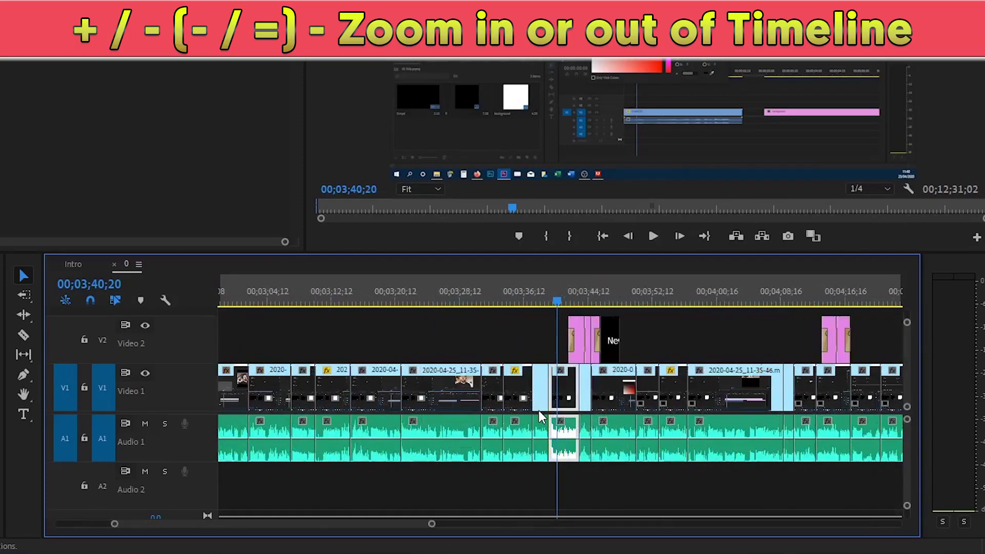
key("equal")
key("equal")
key("equal")
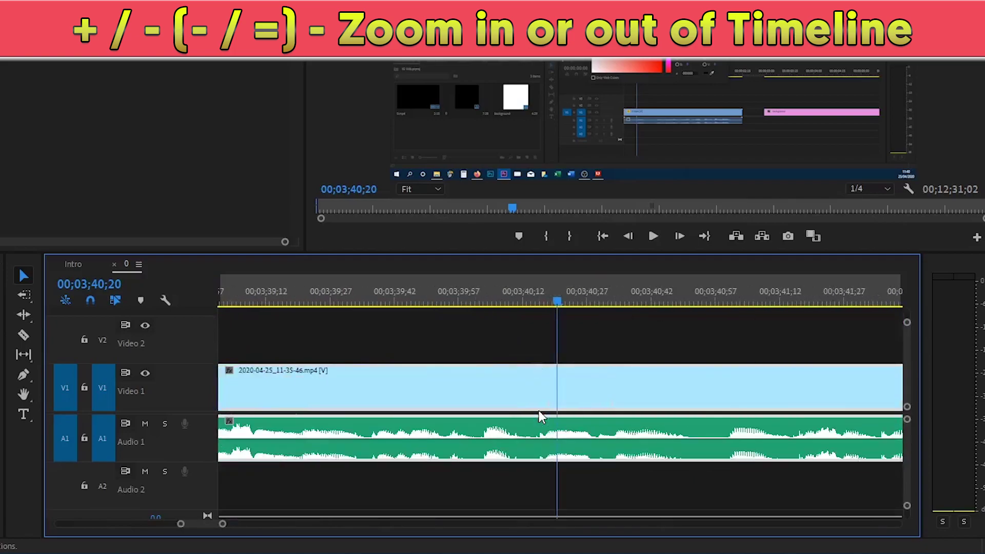
key("minus")
key("minus")
key("minus")
key("minus")
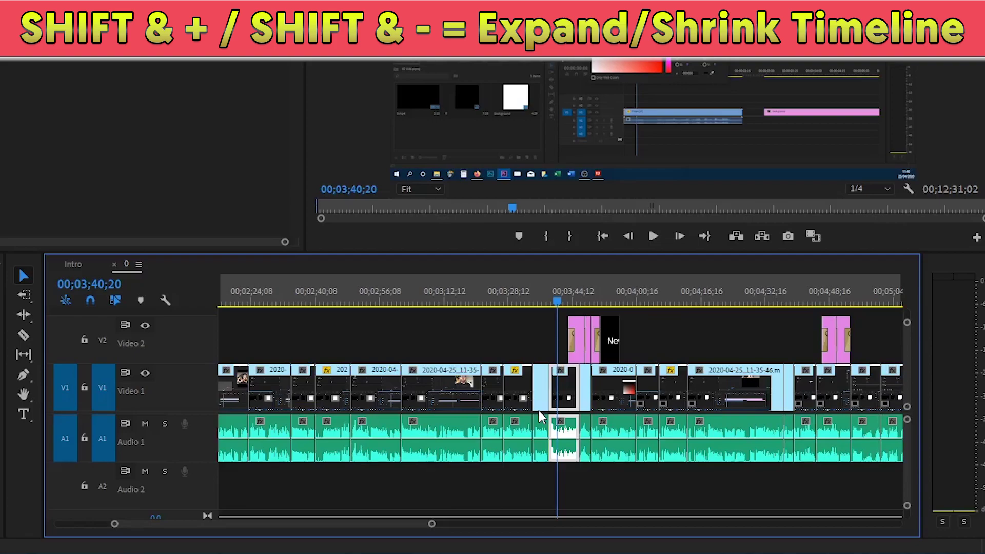
Shrink and expand the track heights, restore them to original size, and save the project.
key("shift+minus")
key("shift+equal")
key("shift+minus")
key("shift+equal")
key("shift+minus")
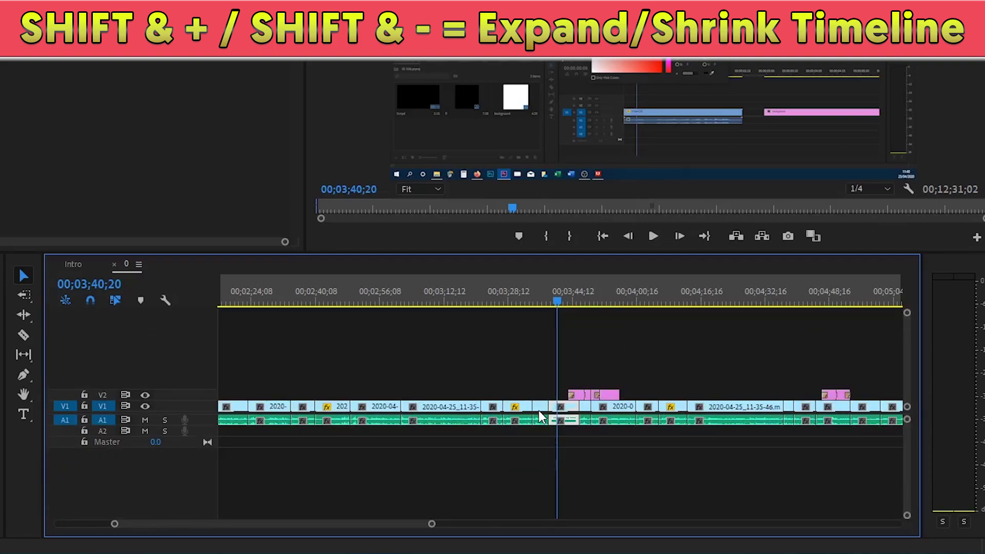
key("shift+equal")
key("ctrl+s")
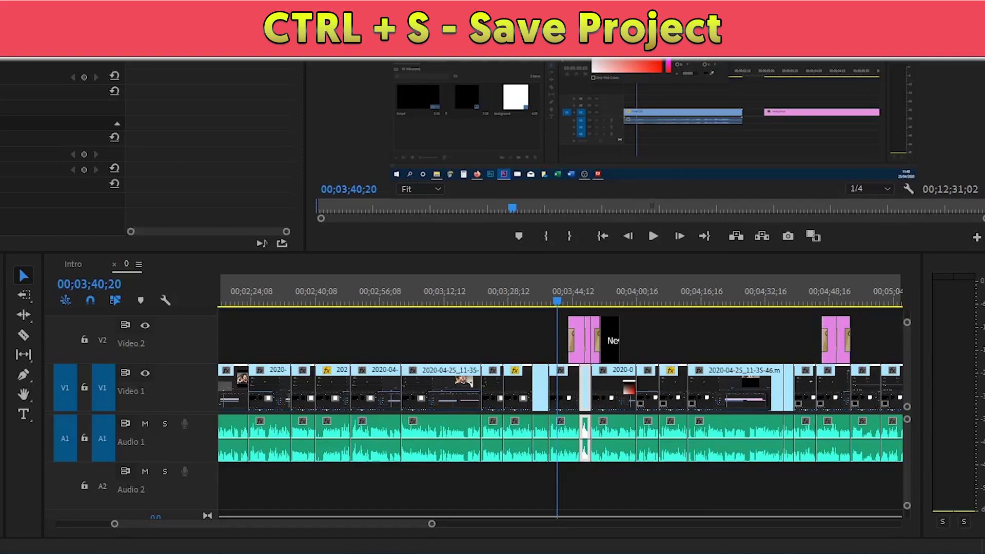
Play and stop the sequence from about 02;46;39, then zoom in around the playhead.
key("space")
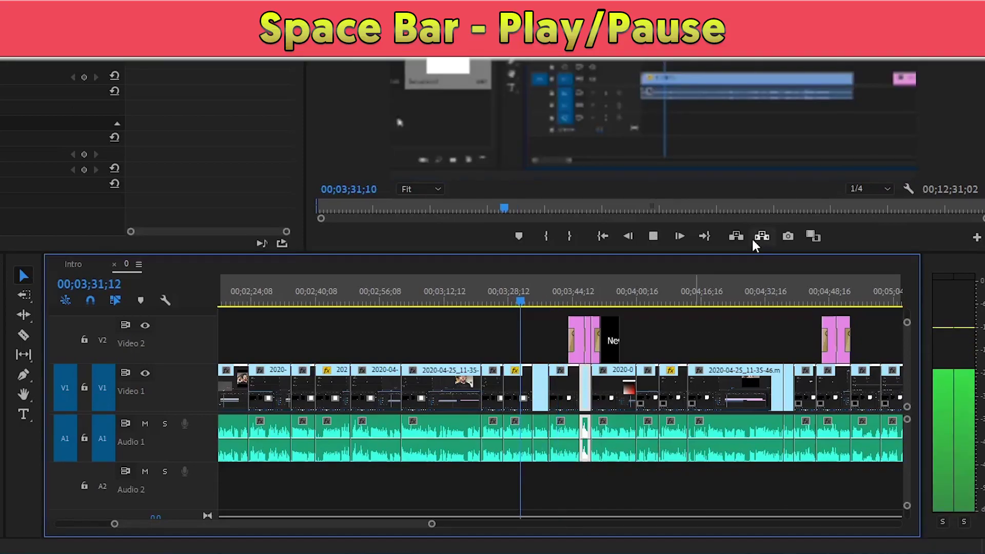
key("space")
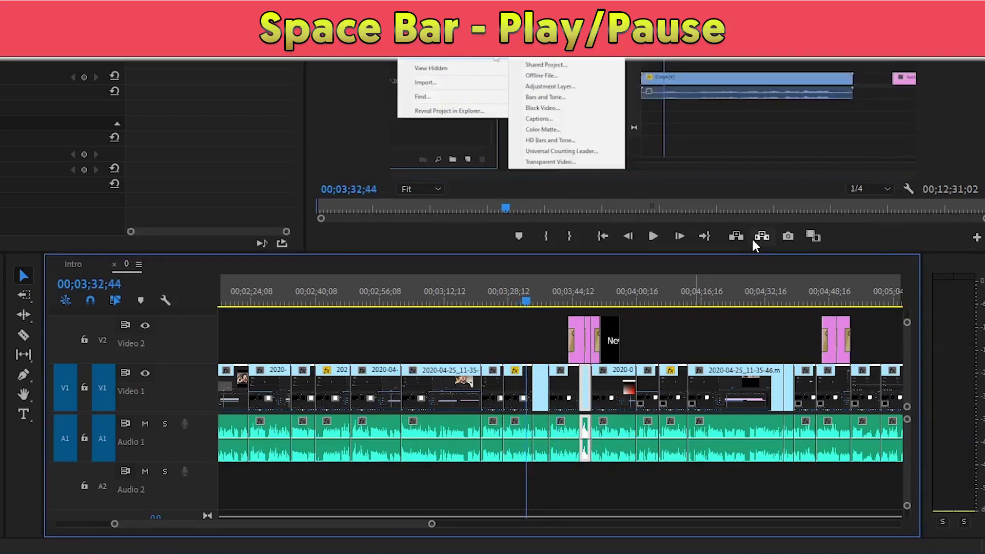
left_click(343, 287)
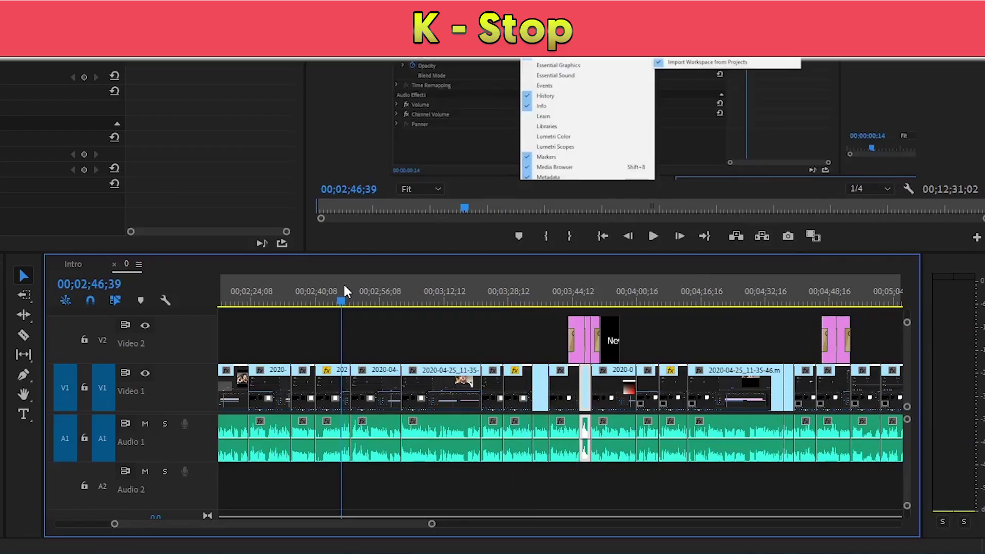
key("l")
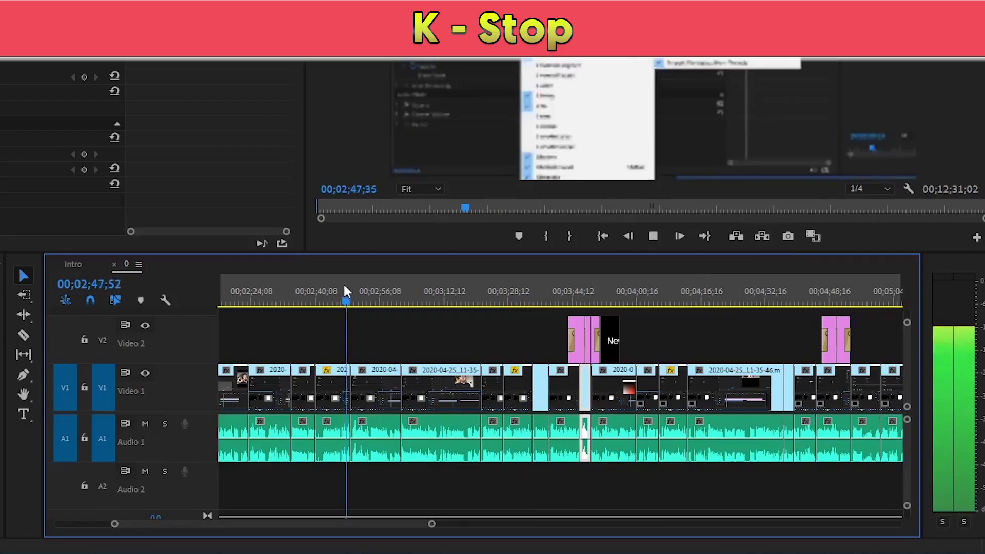
key("k")
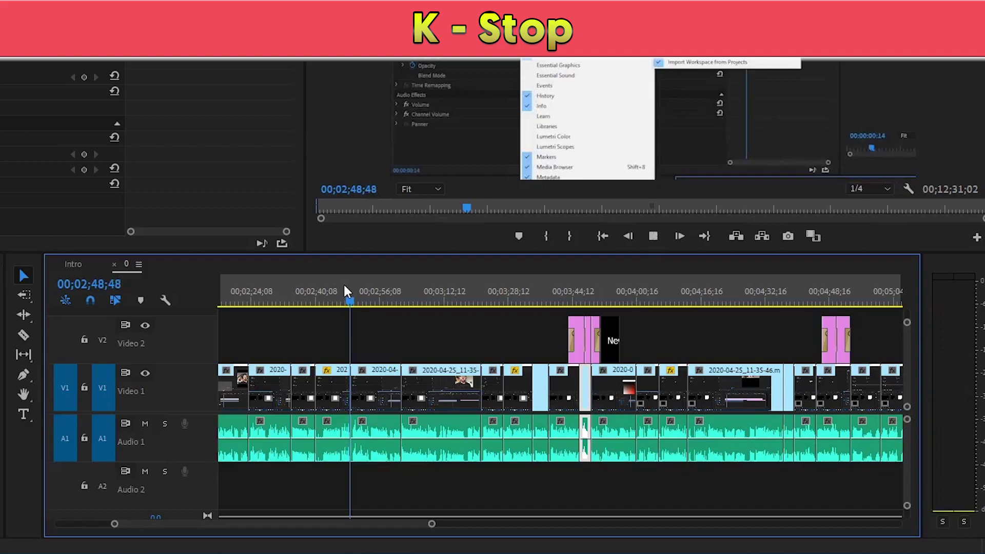
key("l")
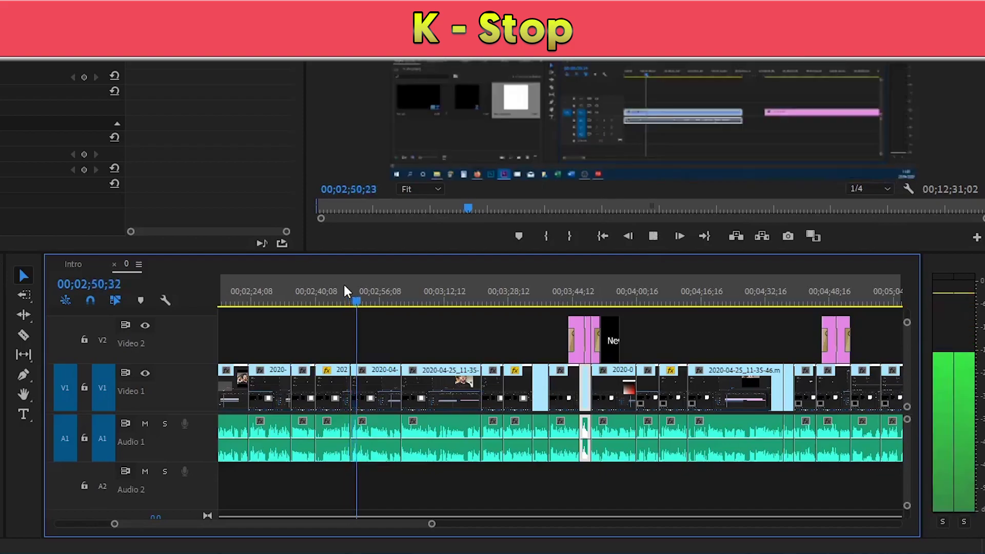
key("k")
key("=")
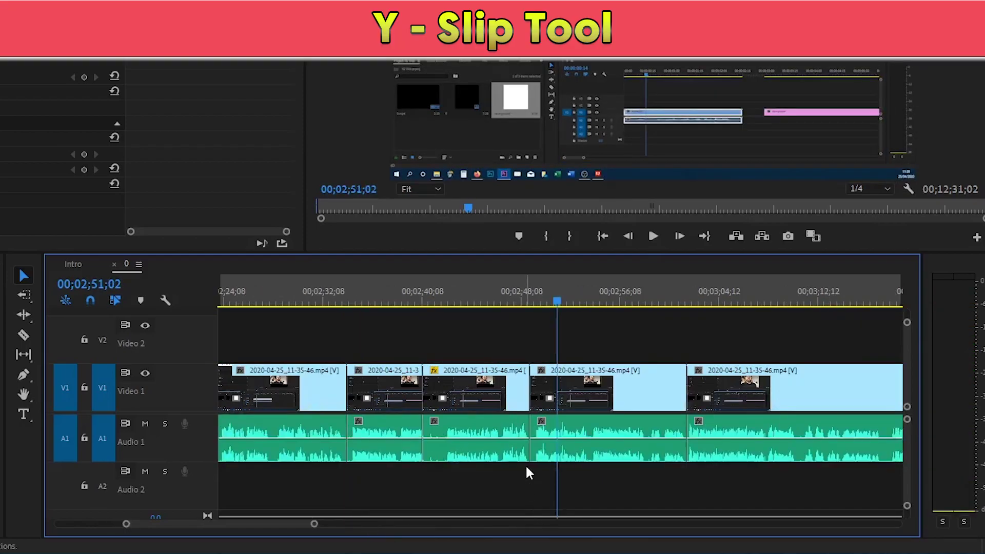
Slip the fourth Video 1 clip's footage about one second, then zoom out to the whole sequence.
key("y")
left_click_drag(567, 384, 536, 380)
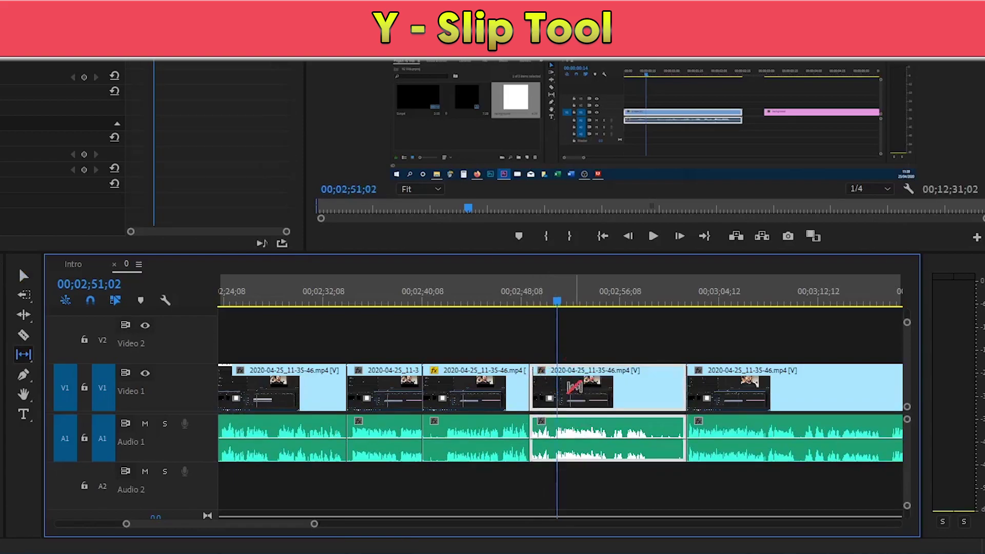
key("v")
left_click_drag(544, 291, 574, 291)
key("backslash")
left_click_drag(461, 299, 445, 301)
Select all clips right of the playhead, then all clips left of it, with the track select tools.
key("a")
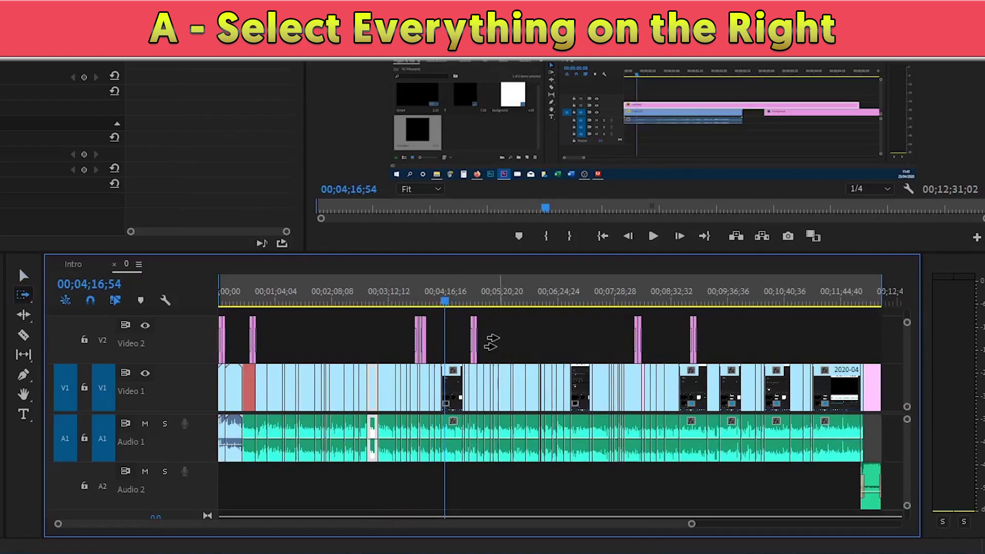
left_click(452, 344)
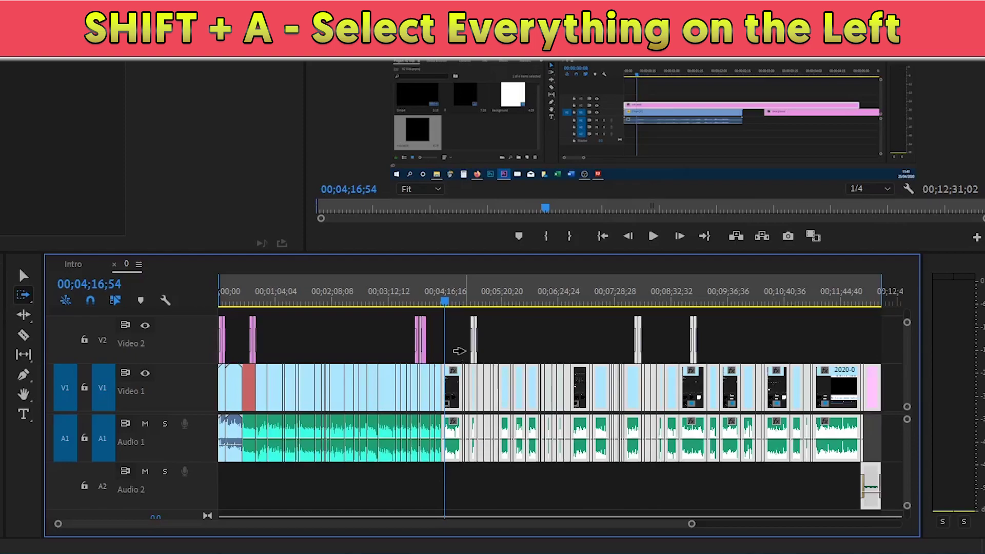
key("ctrl+shift+a")
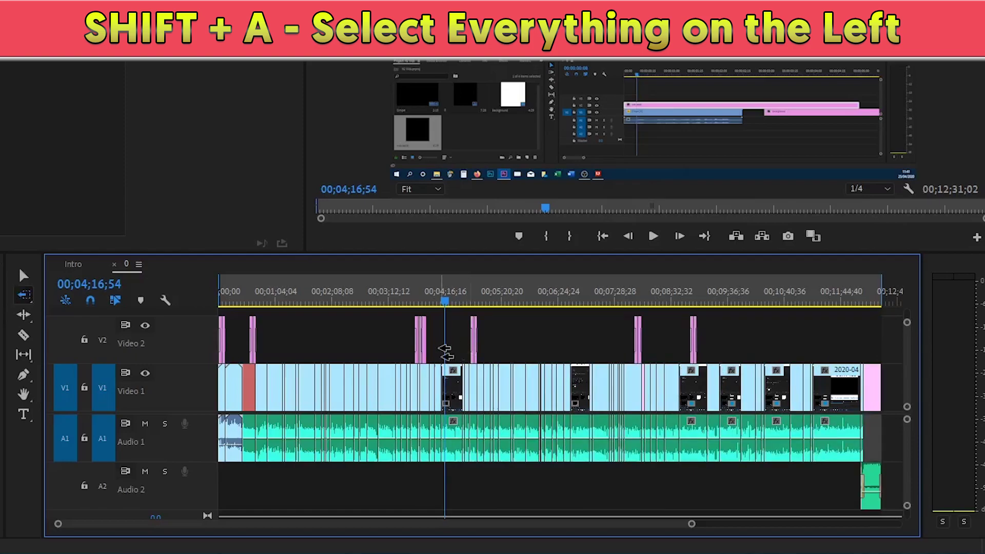
left_click(445, 352)
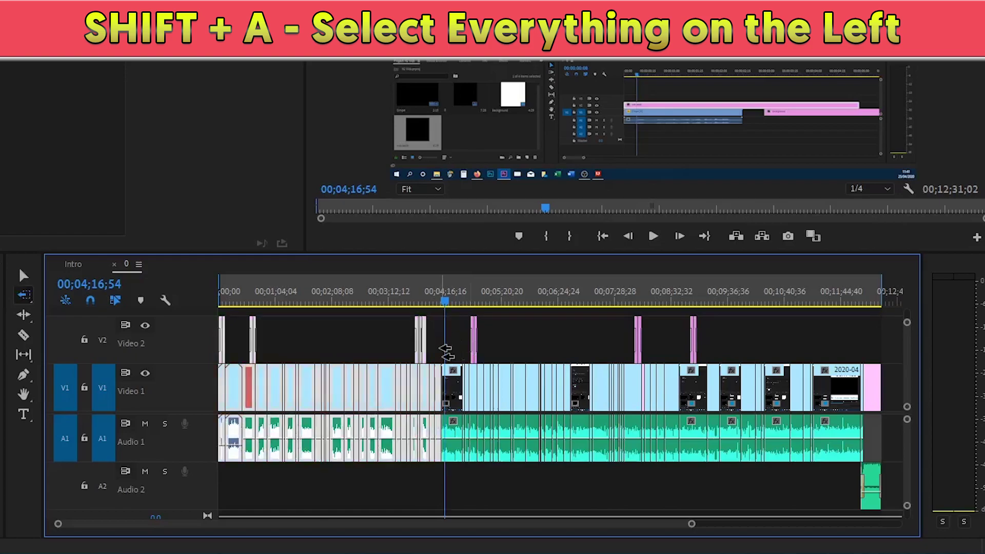
Select every clip on all tracks and drag them about 20 seconds later.
key("v")
key("ctrl+shift+a")
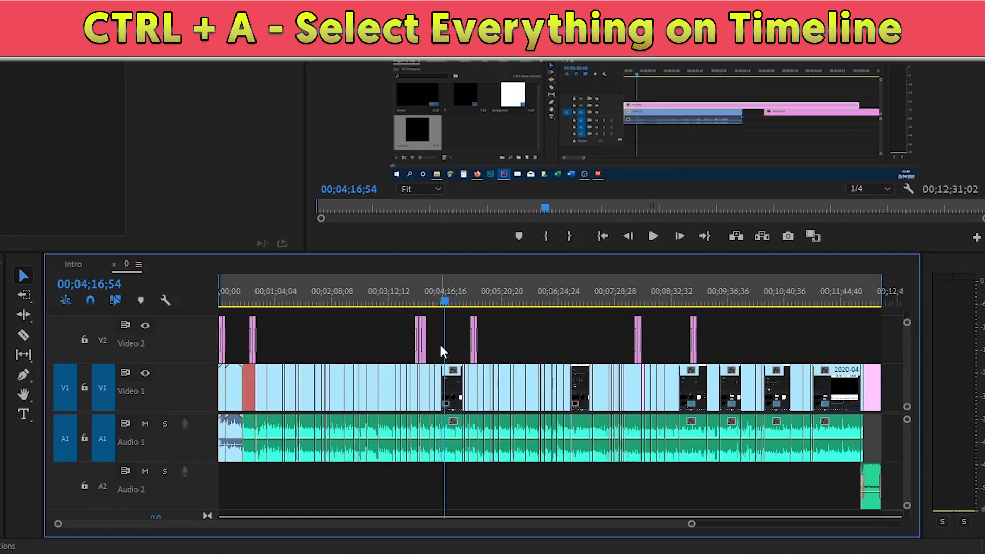
key("ctrl+a")
left_click_drag(417, 388, 353, 395)
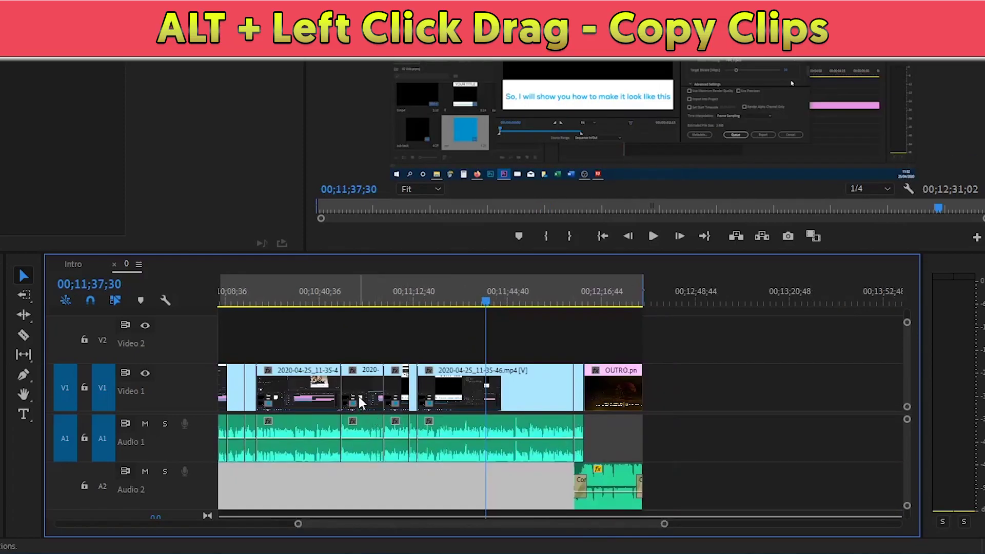
Duplicate a 2020 clip after OUTRO, then open and cancel Audio Gain on the Audio 2 clip.
left_click_drag(358, 402, 706, 406)
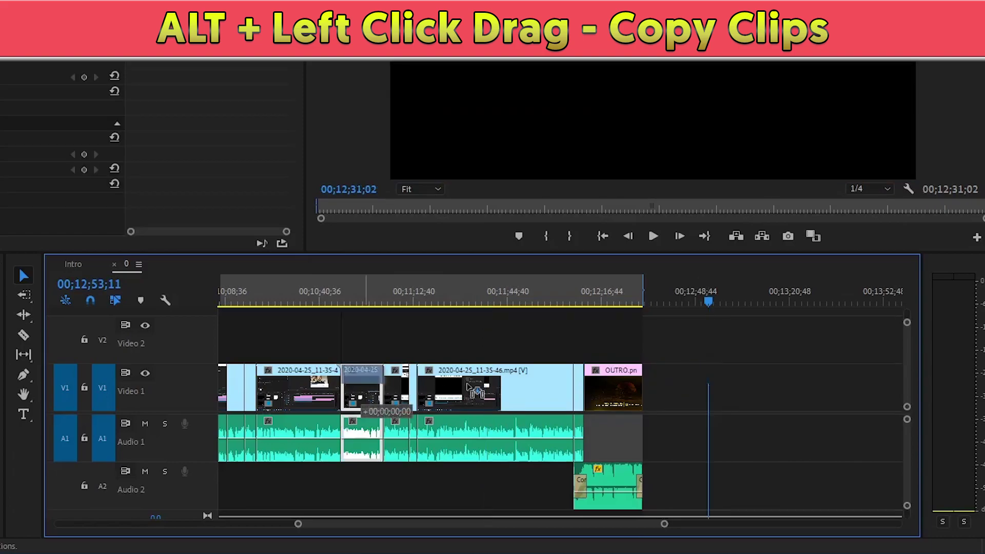
left_click_drag(361, 403, 728, 390)
left_click(597, 470)
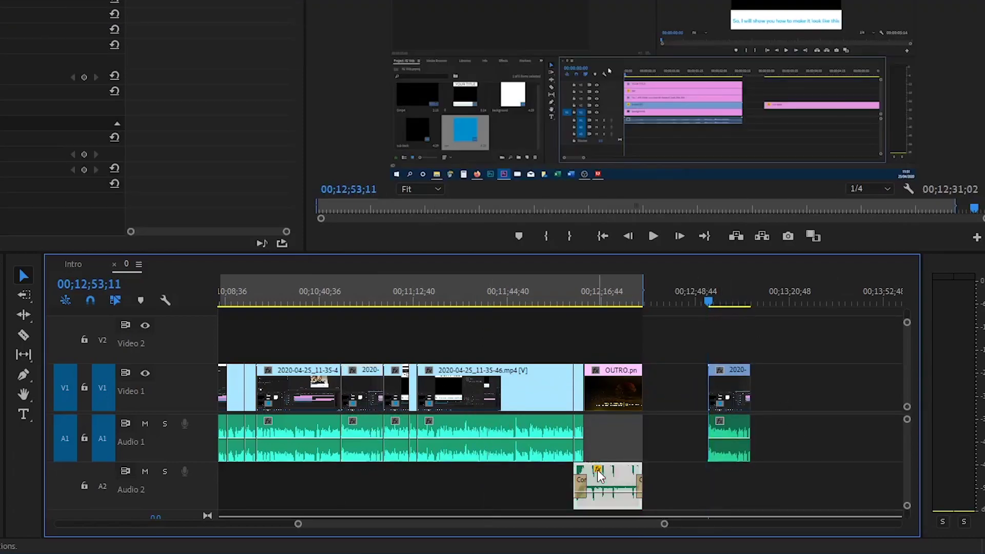
key("g")
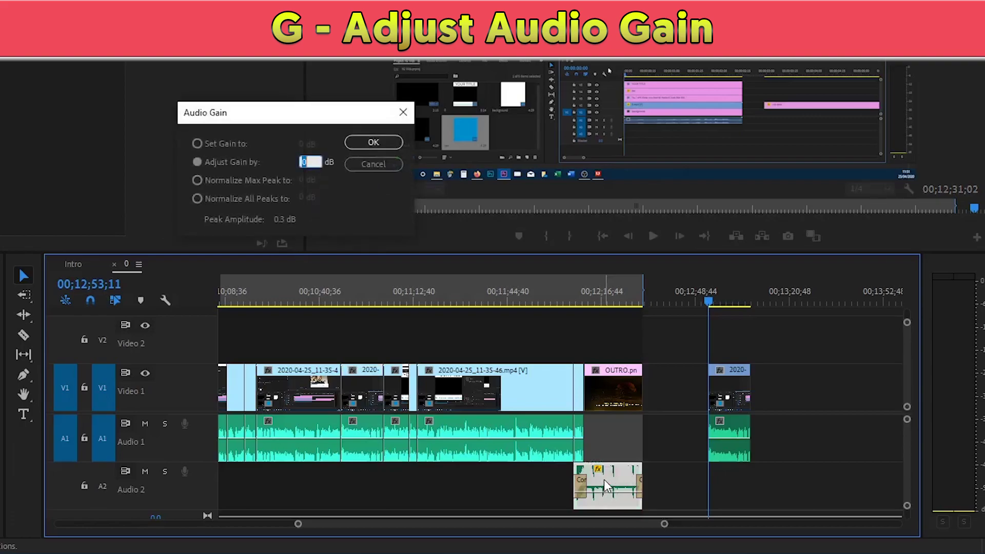
left_click(352, 164)
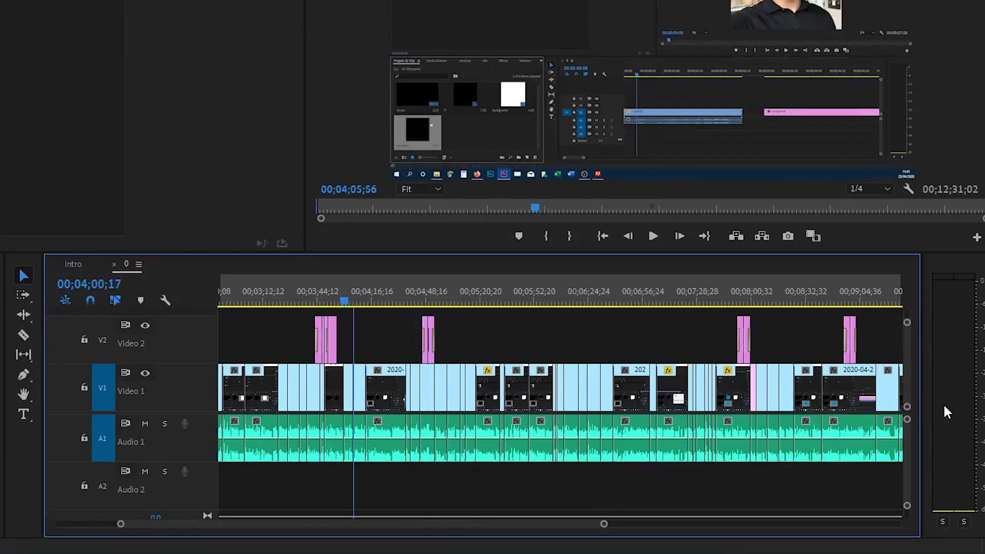
key("shift+Up")
key("shift+Up")
key("shift+Up")
key("shift+Up")
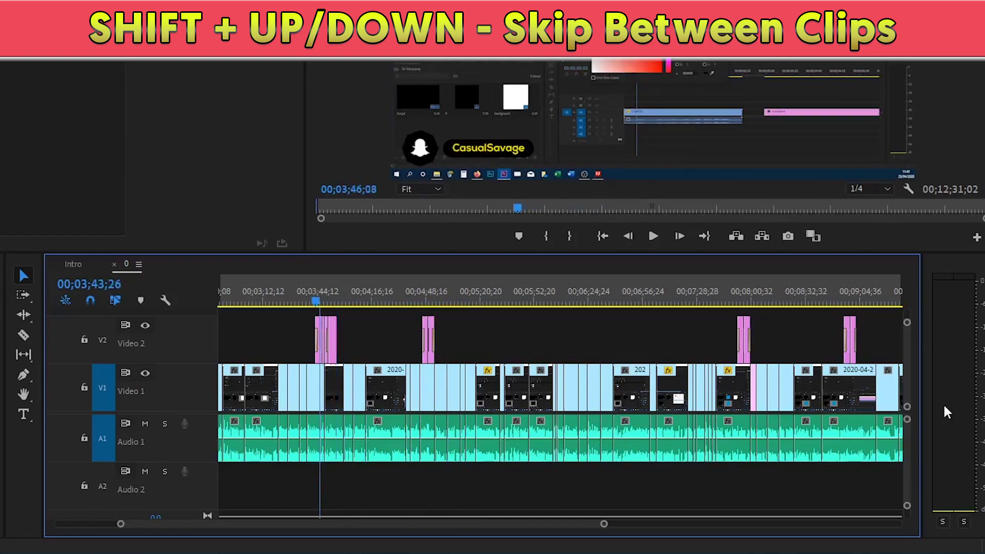
key("shift+Up")
key("shift+Up")
key("shift+Up")
key("shift+Up")
key("shift+Up")
key("shift+Up")
key("shift+Up")
key("shift+Up")
key("shift+Down")
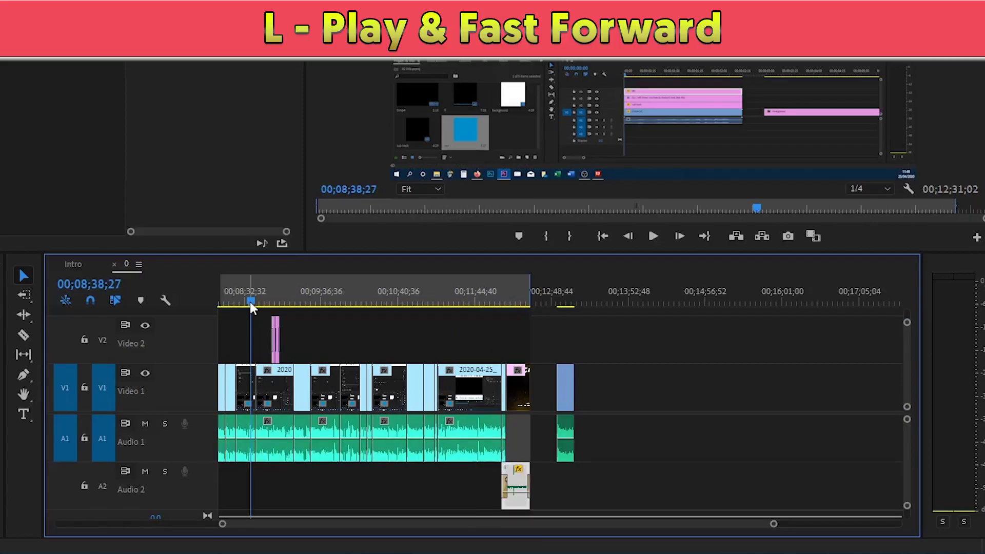
key("l")
key("backslash")
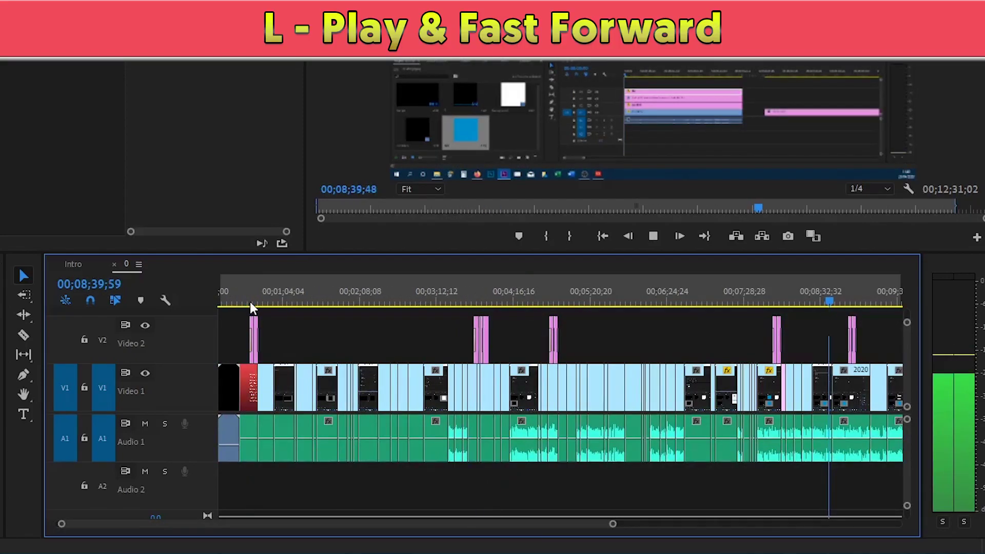
key("l")
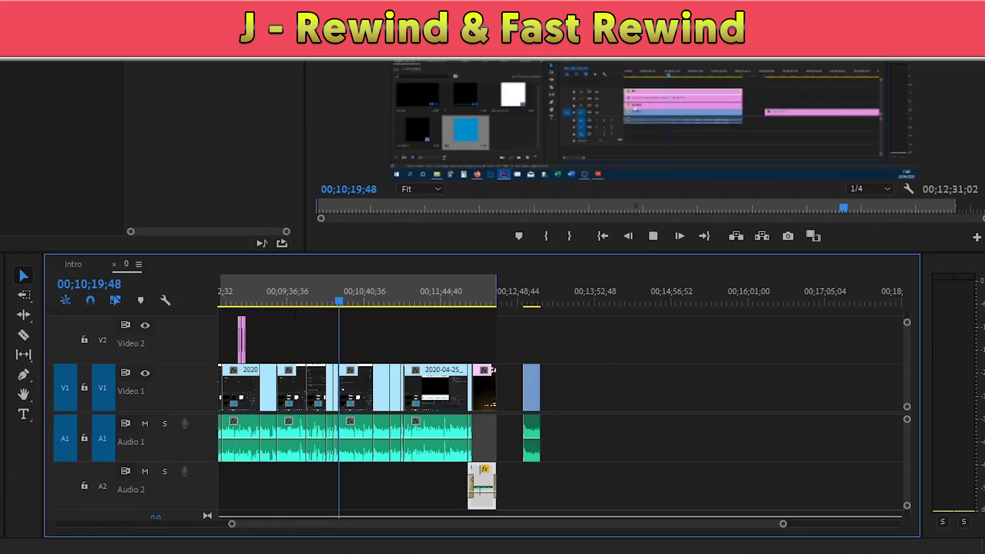
key("j")
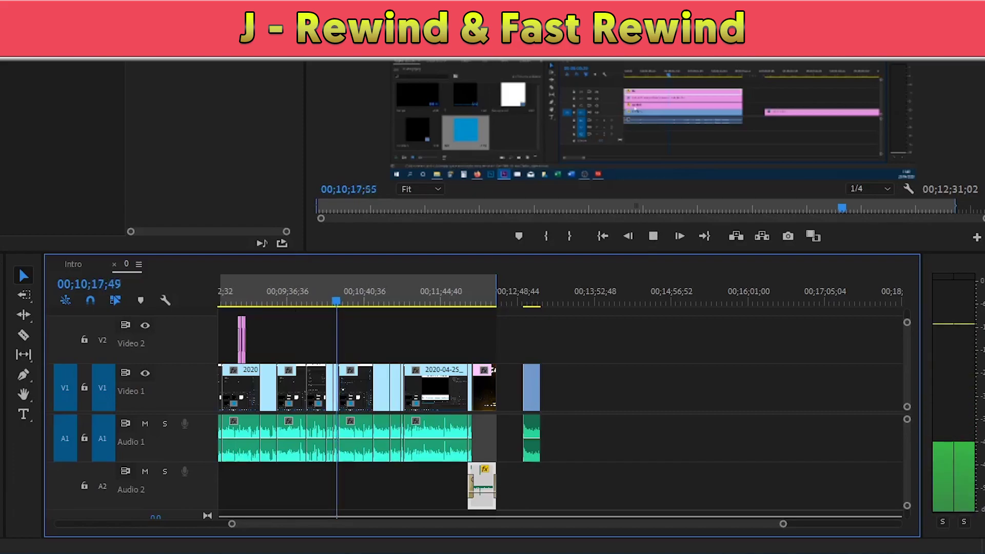
key("j")
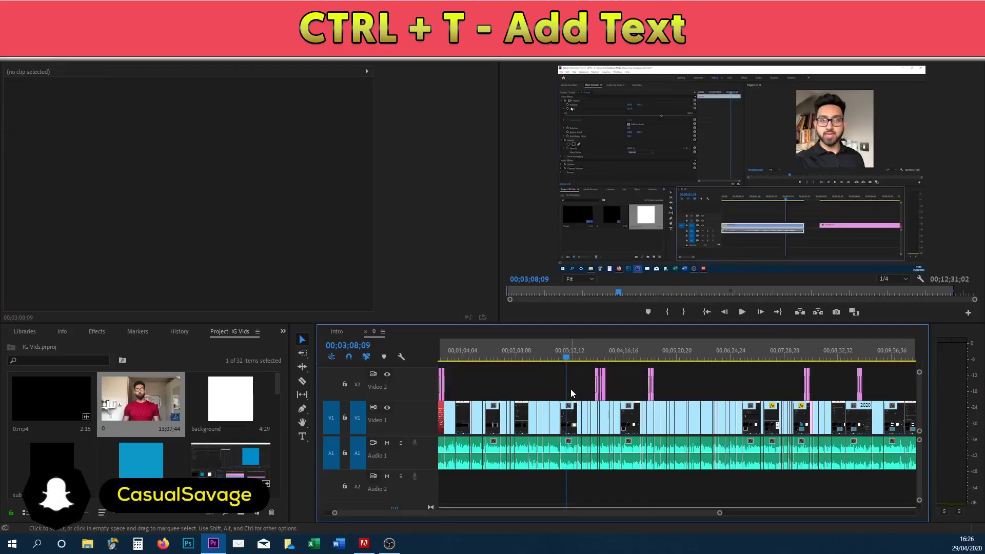
Add a New Text Layer on Video 2 at 00;03;08;09 and open the Keyboard Shortcuts dialog.
key("ctrl+t")
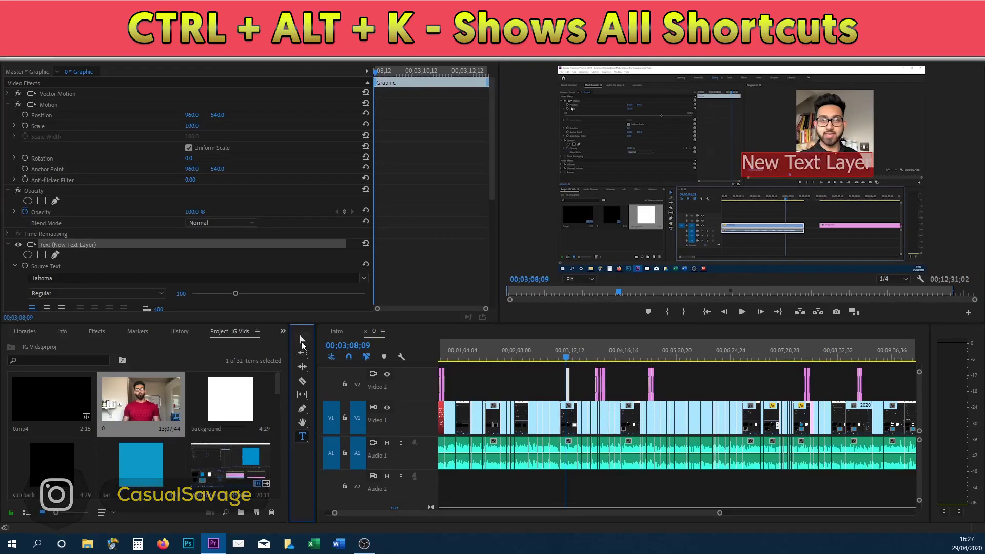
left_click(527, 395)
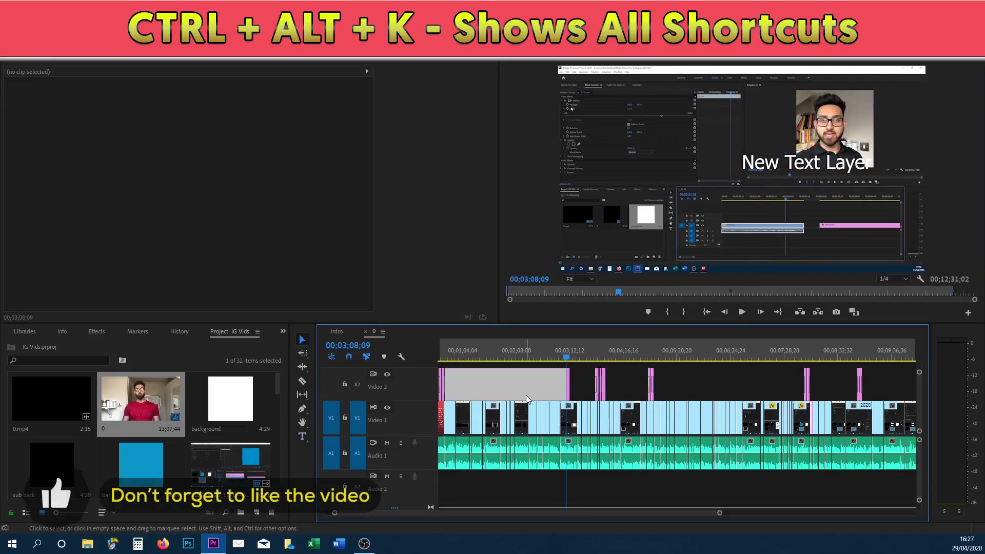
key("ctrl+alt+k")
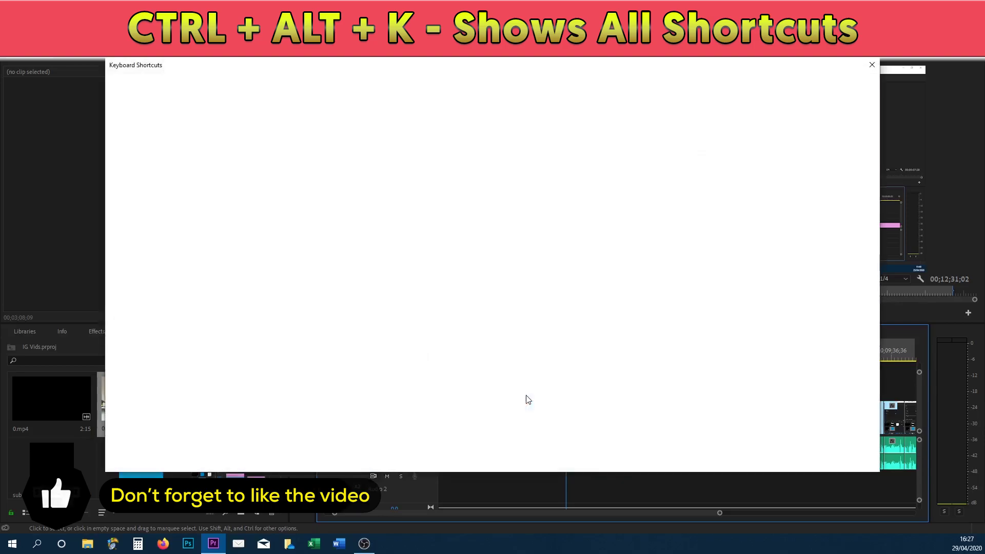